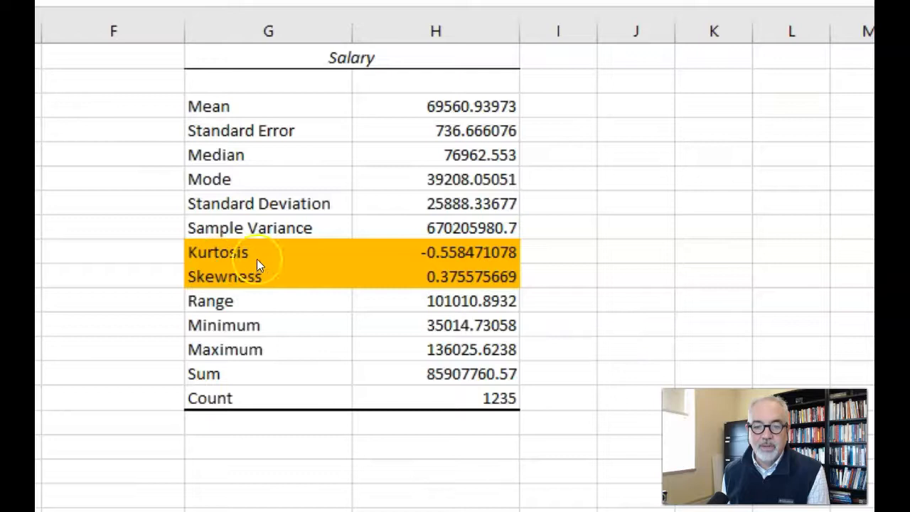
# Examine the kurtosis, skewness, mean and standard deviation values in the Salary descriptive statistics.
pyautogui.click(375, 253)
pyautogui.click(373, 279)
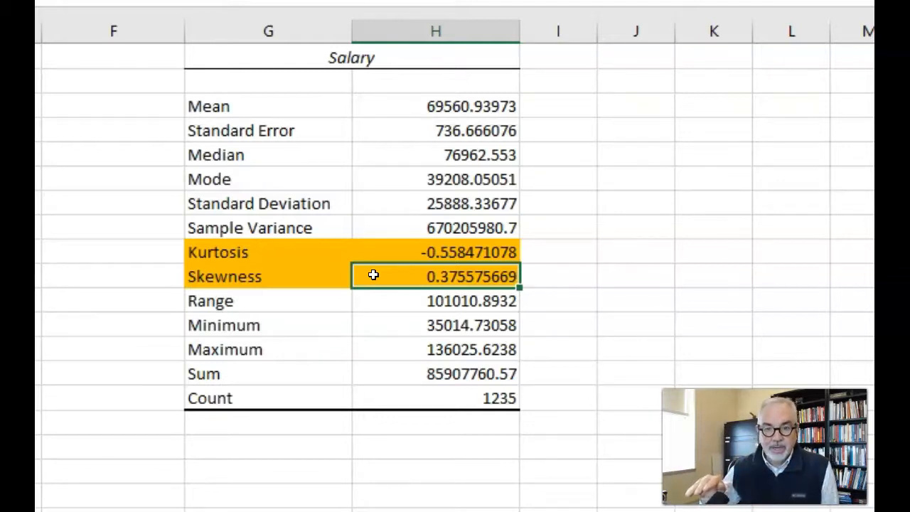
pyautogui.click(322, 279)
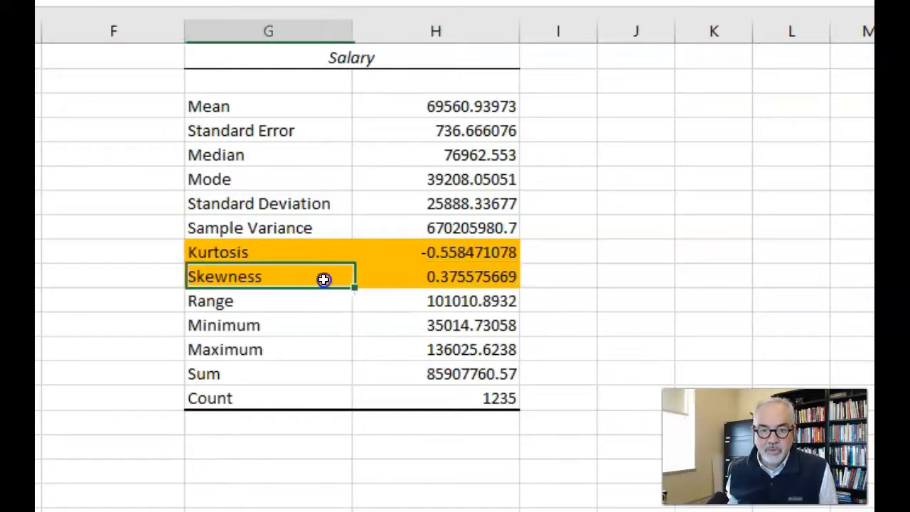
pyautogui.click(397, 276)
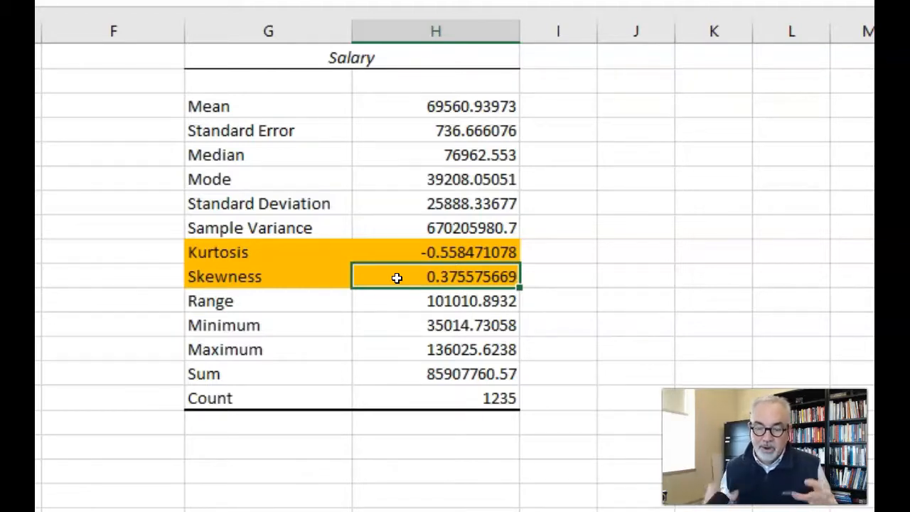
pyautogui.click(399, 262)
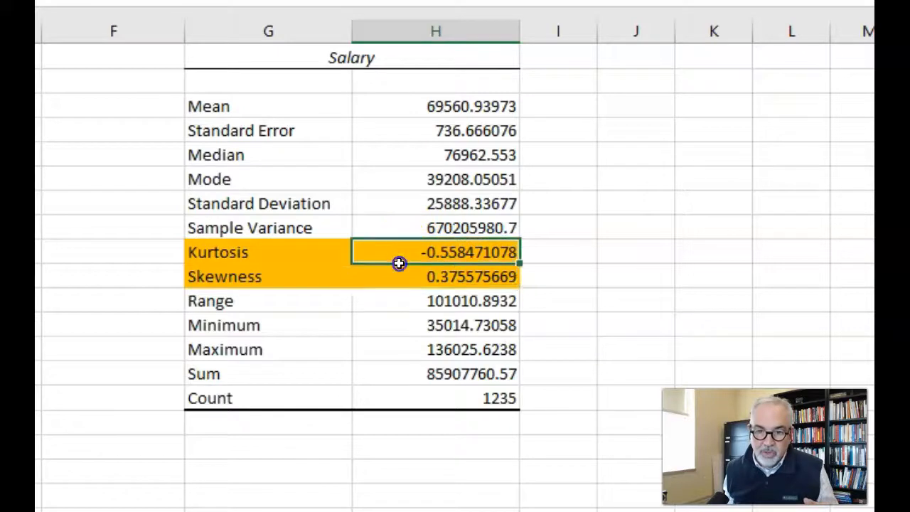
pyautogui.moveTo(398, 262); pyautogui.dragTo(400, 280)
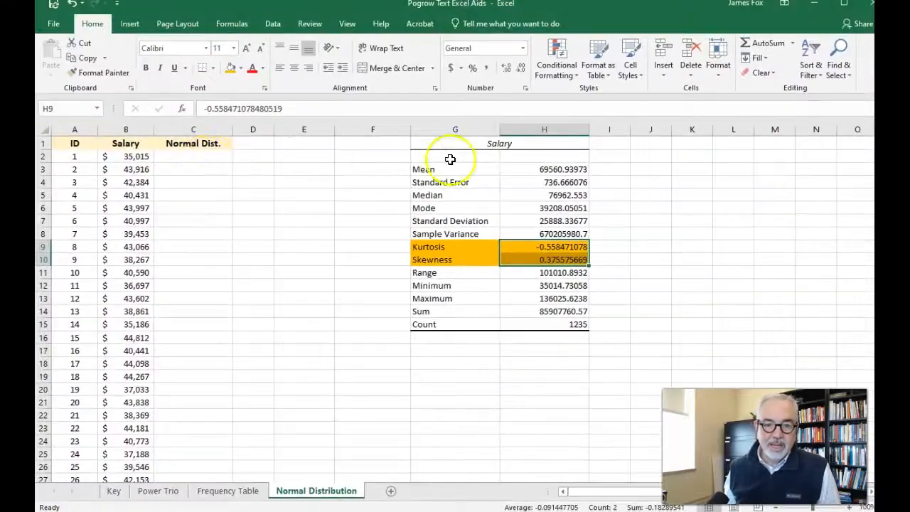
pyautogui.click(551, 168)
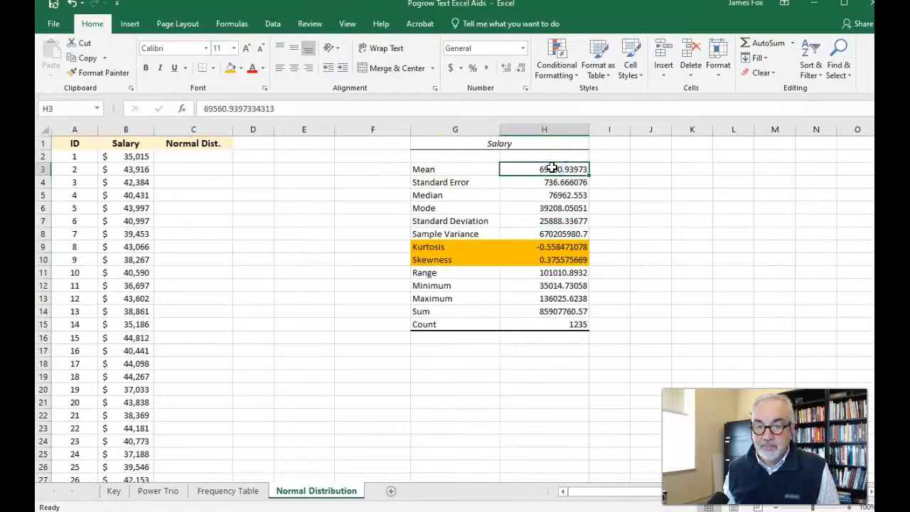
pyautogui.click(552, 221)
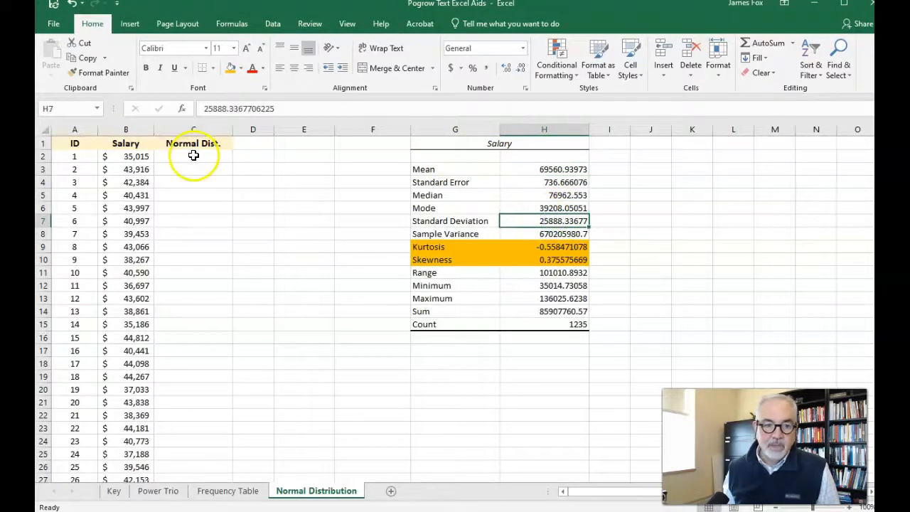
# Sort the Salary column from B2 down from smallest to largest, expanding the selection to keep the adjacent data together.
pyautogui.click(135, 156)
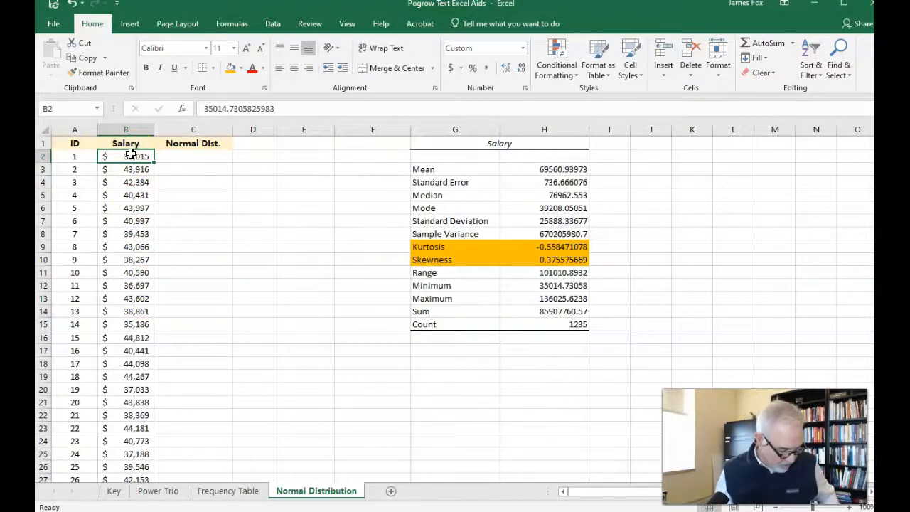
pyautogui.hotkey('ctrl', 'shift', 'Down')
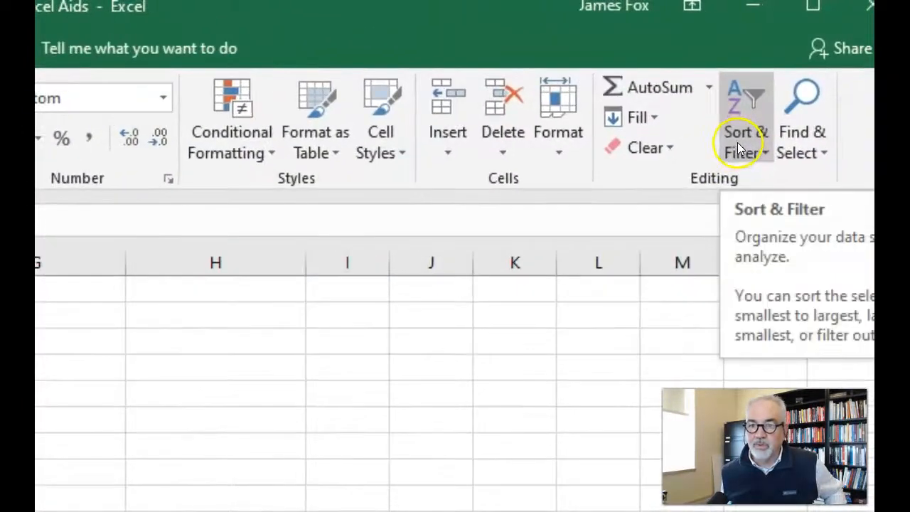
pyautogui.click(794, 83)
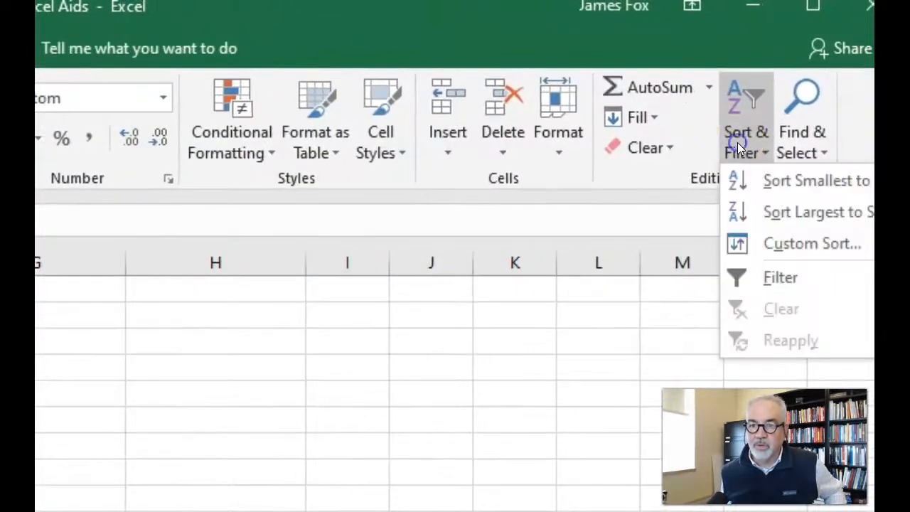
pyautogui.click(795, 180)
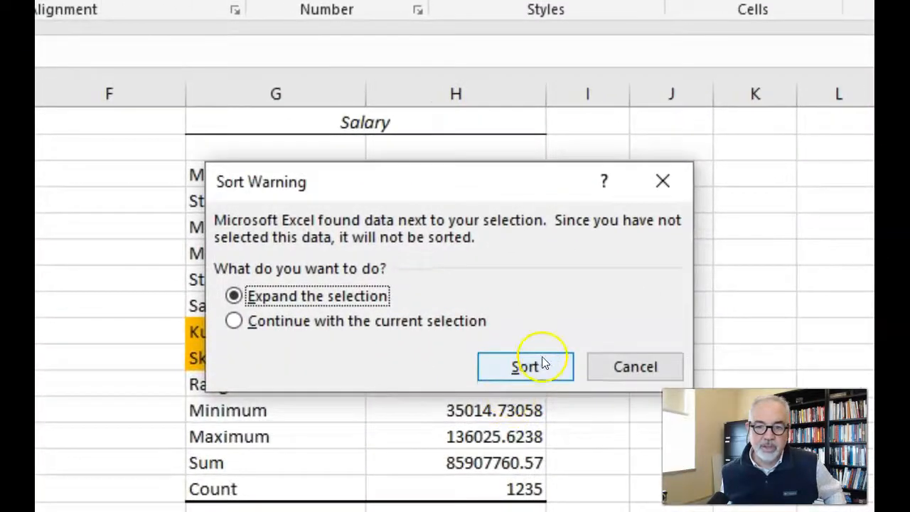
pyautogui.click(540, 362)
pyautogui.click(356, 372)
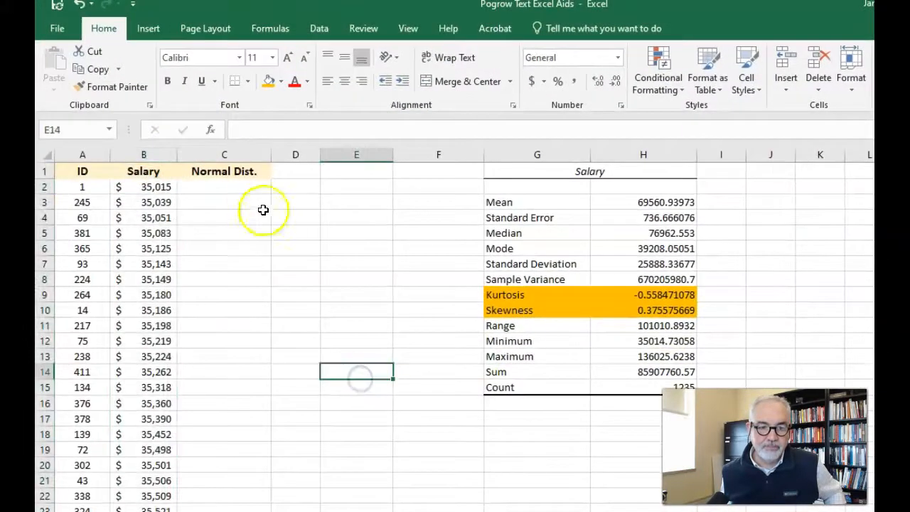
# Start a NORM.DIST formula in C2 with salary B2 as x and H3 as the mean.
pyautogui.click(231, 185)
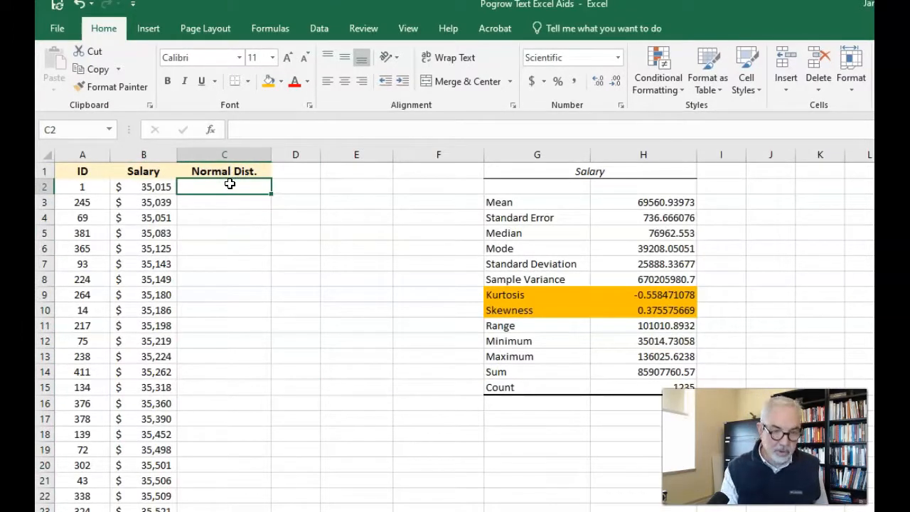
pyautogui.write('=nor')
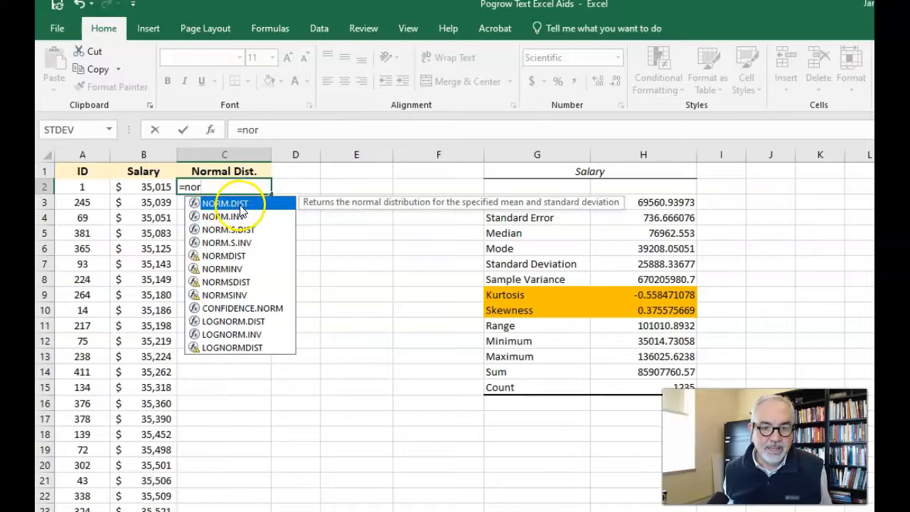
pyautogui.doubleClick(240, 204)
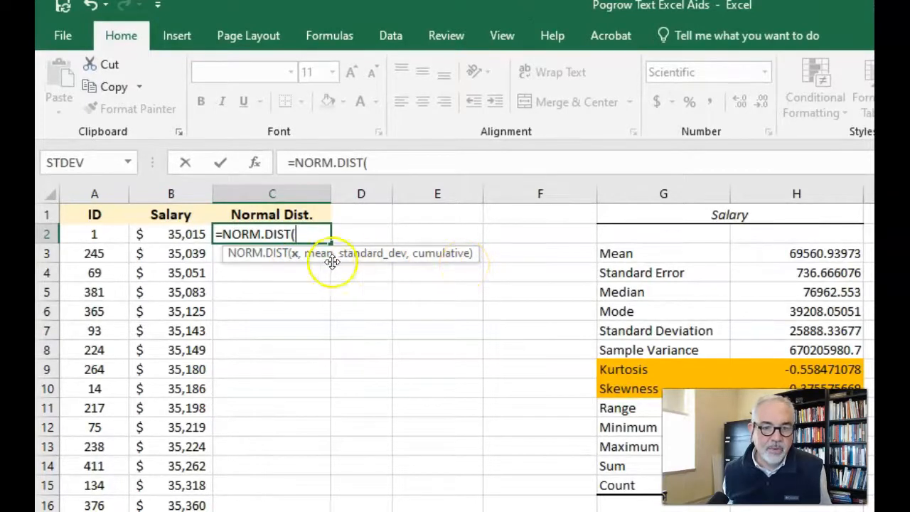
pyautogui.click(172, 234)
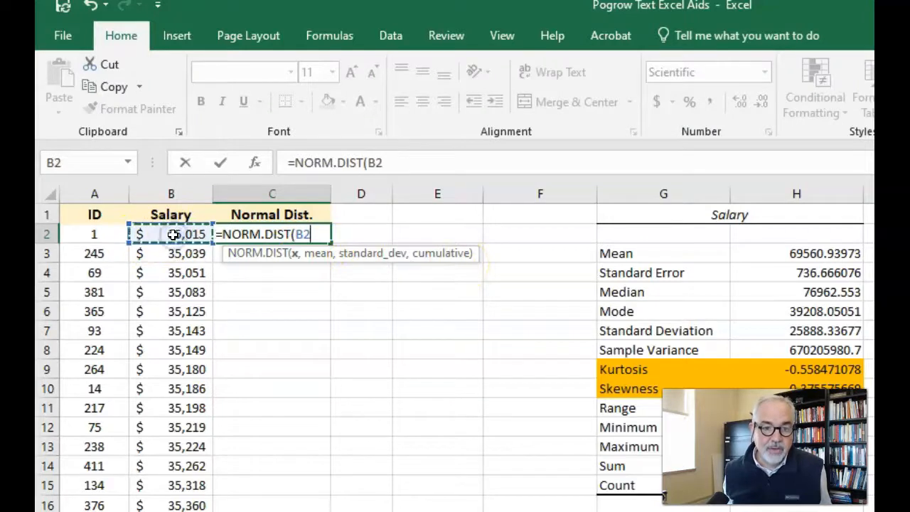
pyautogui.write(',')
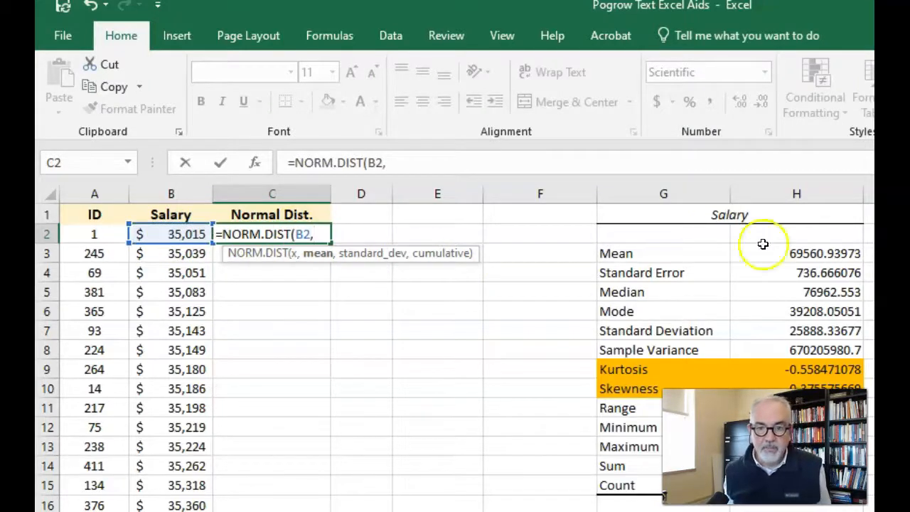
pyautogui.click(830, 252)
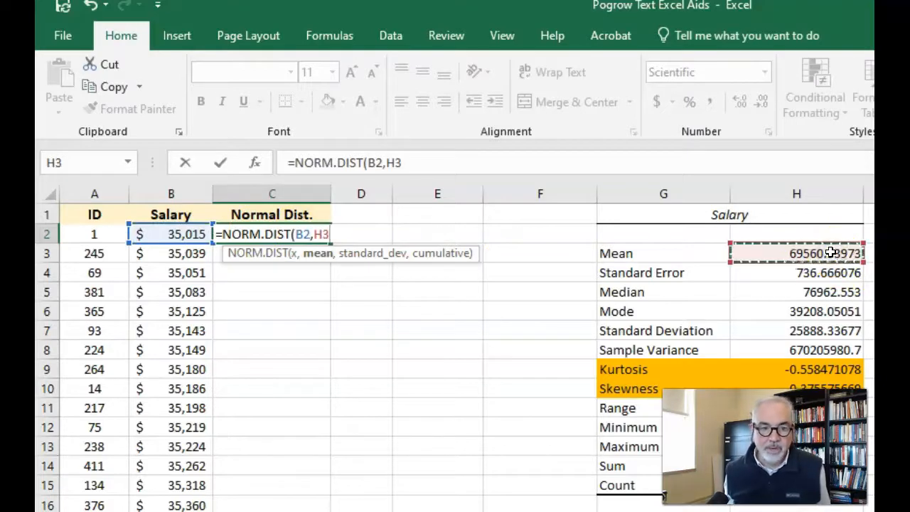
pyautogui.write(',')
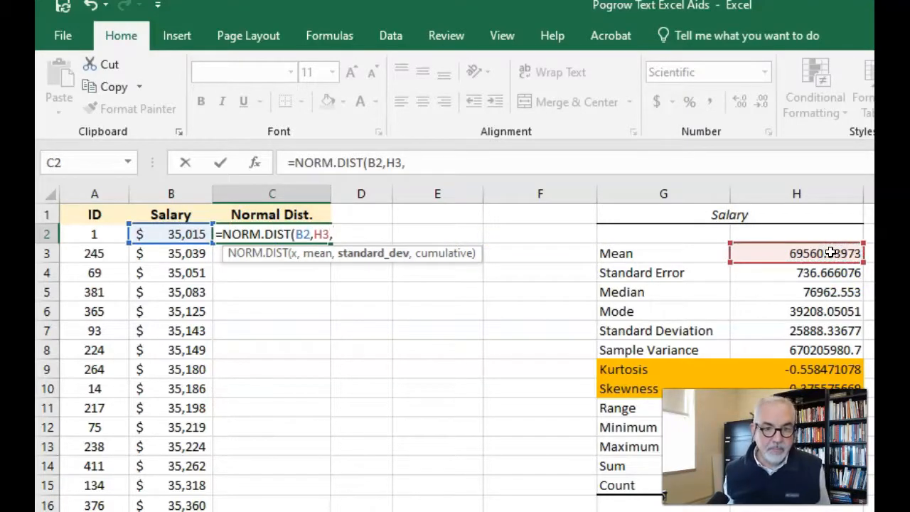
# Complete the C2 formula with H7 as the standard deviation and FALSE for the probability mass function.
pyautogui.click(830, 332)
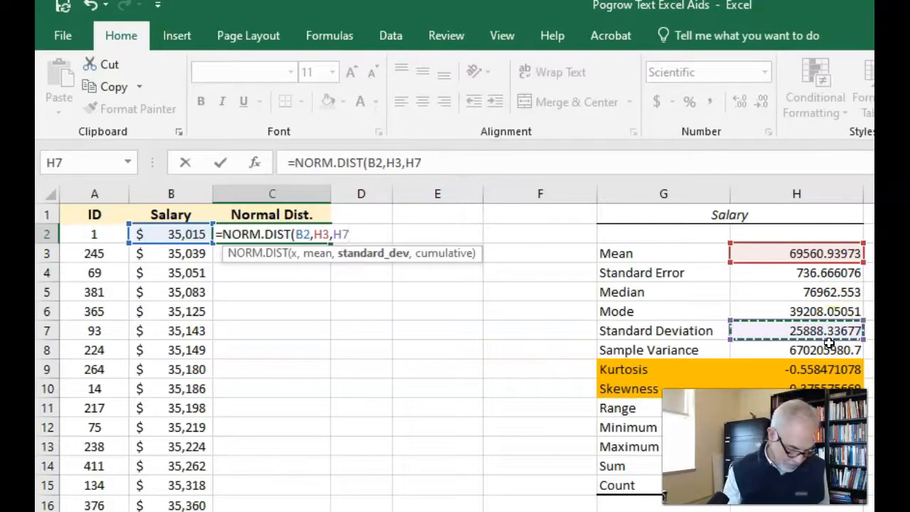
pyautogui.write(',')
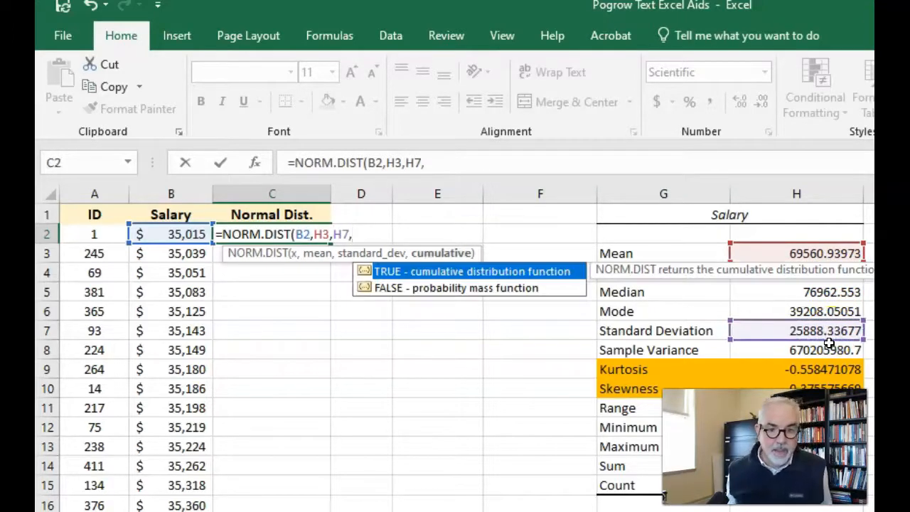
pyautogui.click(439, 292)
pyautogui.click(438, 293)
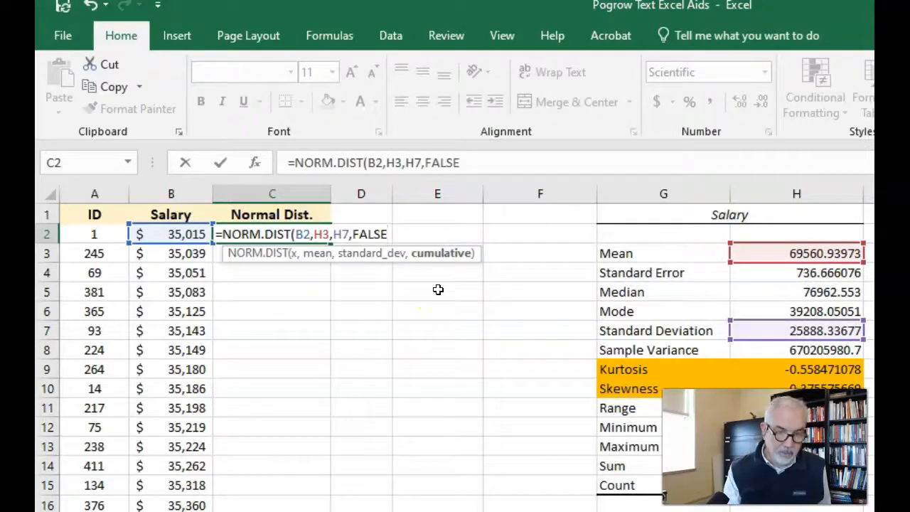
pyautogui.write(')')
pyautogui.click(437, 258)
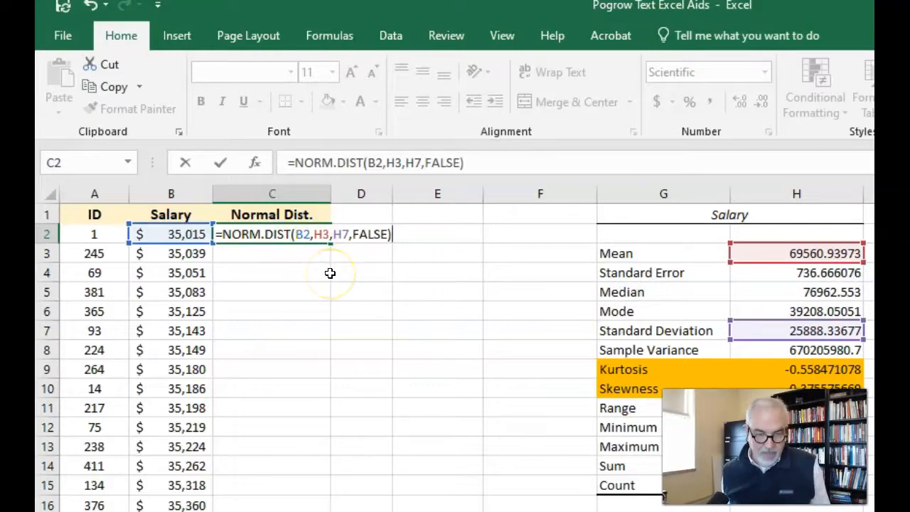
pyautogui.press('Return')
# Make the mean and standard deviation references absolute in C2, giving =NORM.DIST(B2,$H$3,$H$7,FALSE).
pyautogui.click(309, 233)
pyautogui.moveTo(329, 242)
pyautogui.mouseDown()
pyautogui.moveTo(329, 309)
pyautogui.moveTo(330, 240)
pyautogui.mouseUp()
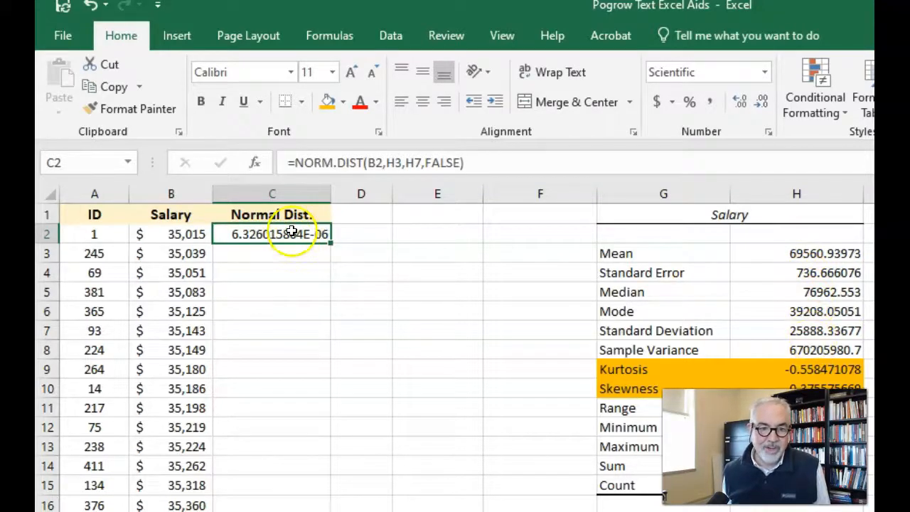
pyautogui.click(386, 163)
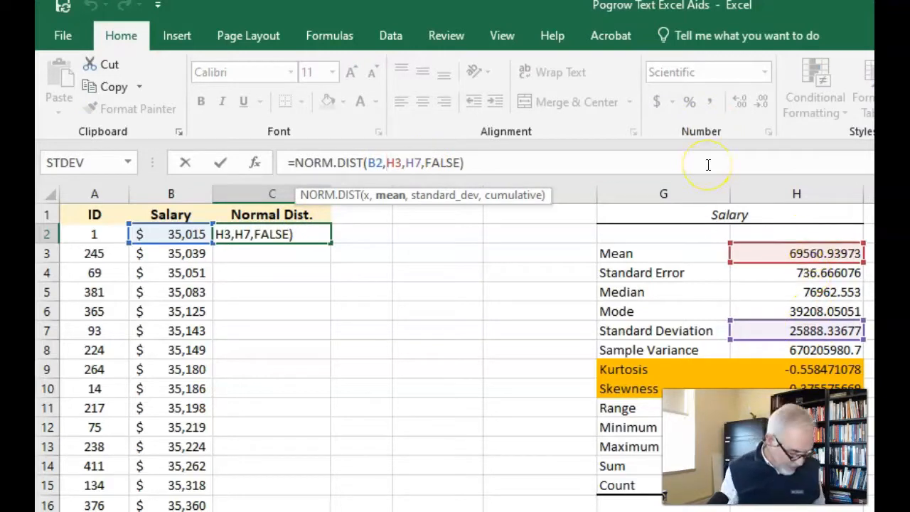
pyautogui.write('$H')
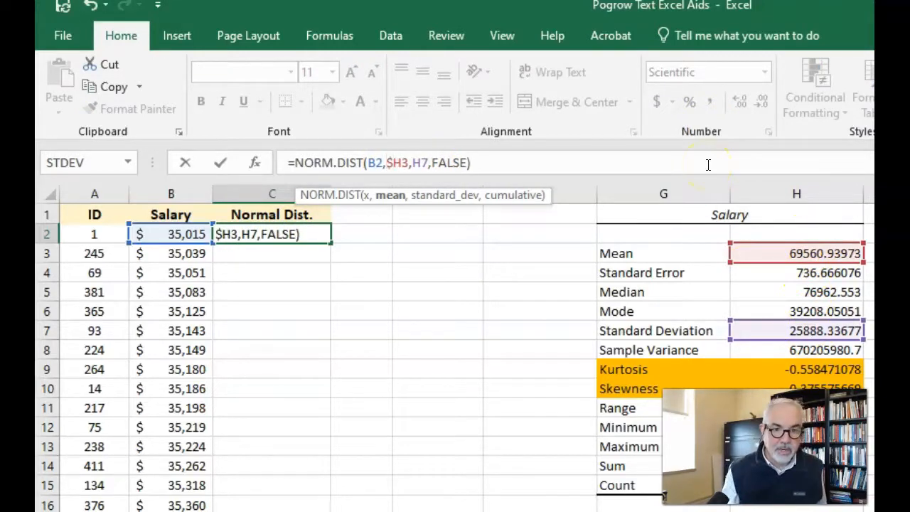
pyautogui.write('$')
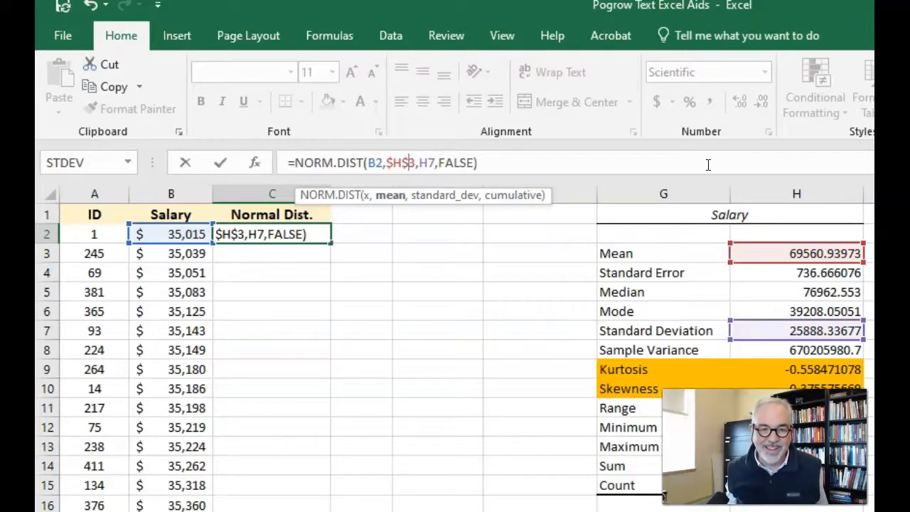
pyautogui.click(419, 163)
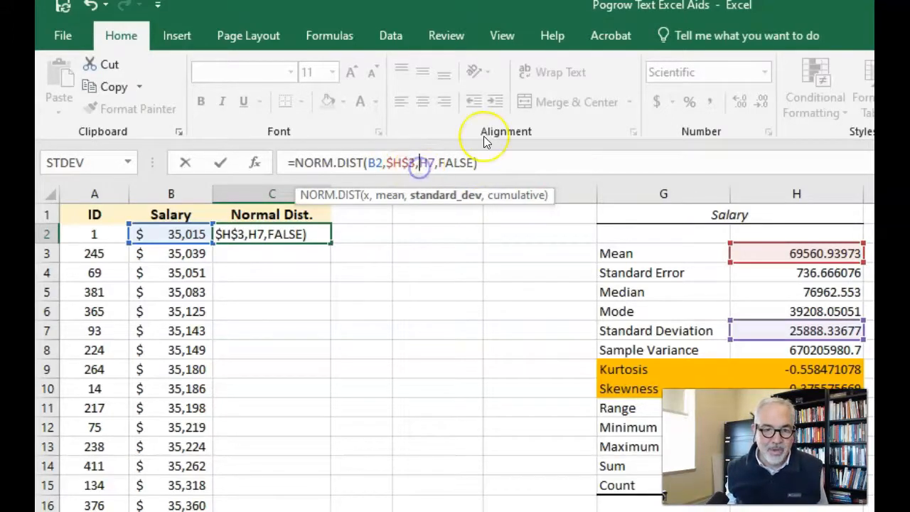
pyautogui.write('$')
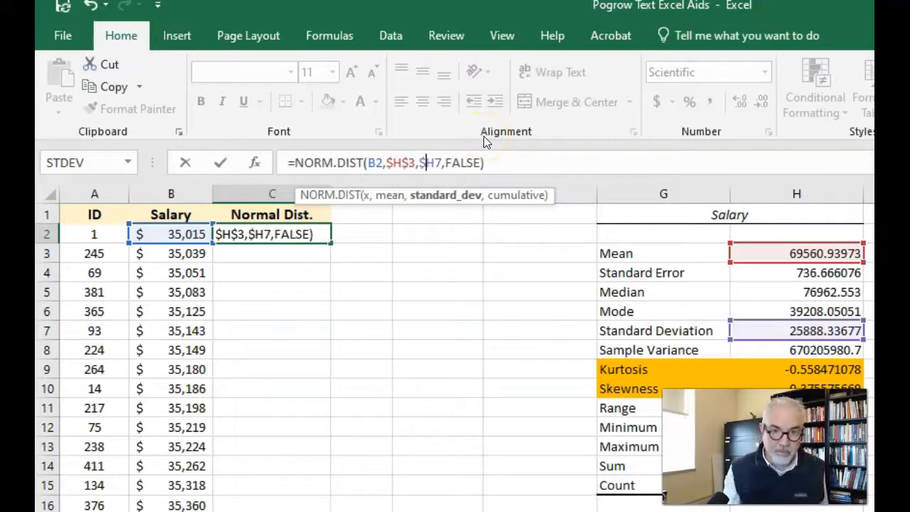
pyautogui.click(433, 162)
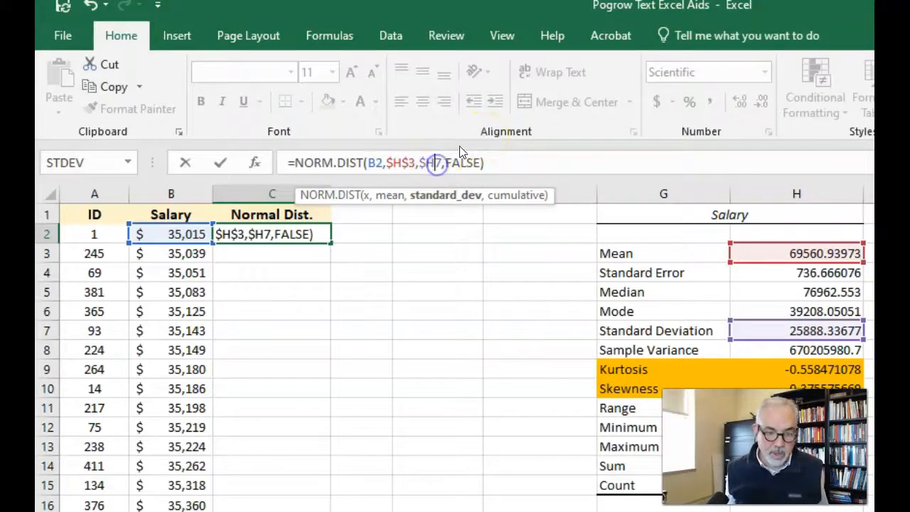
pyautogui.write('$')
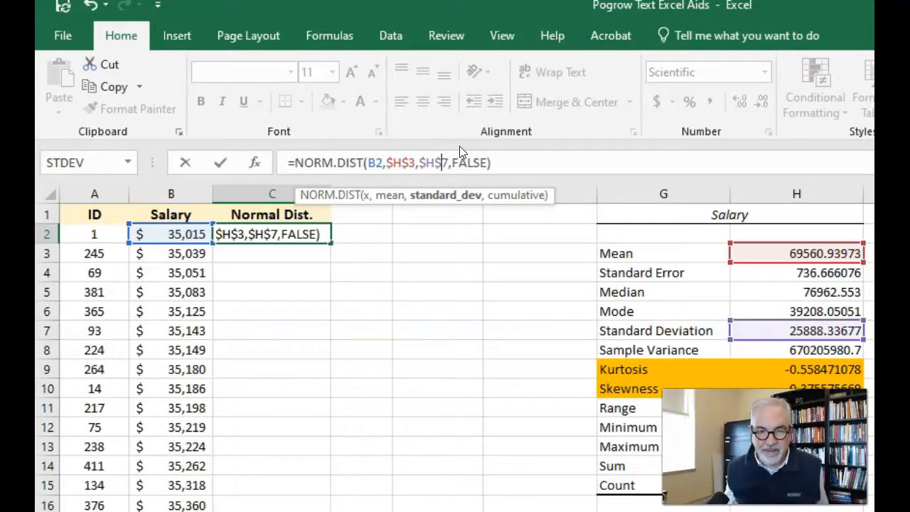
pyautogui.click(493, 163)
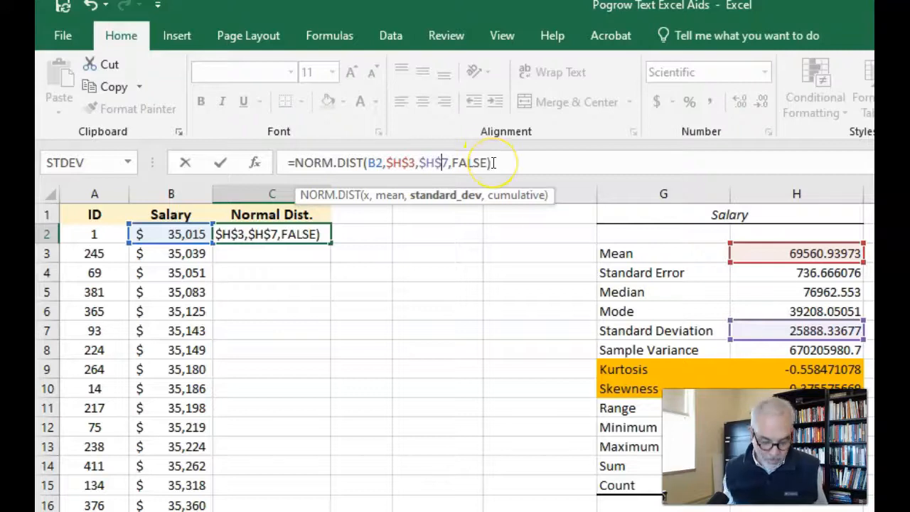
pyautogui.press('Return')
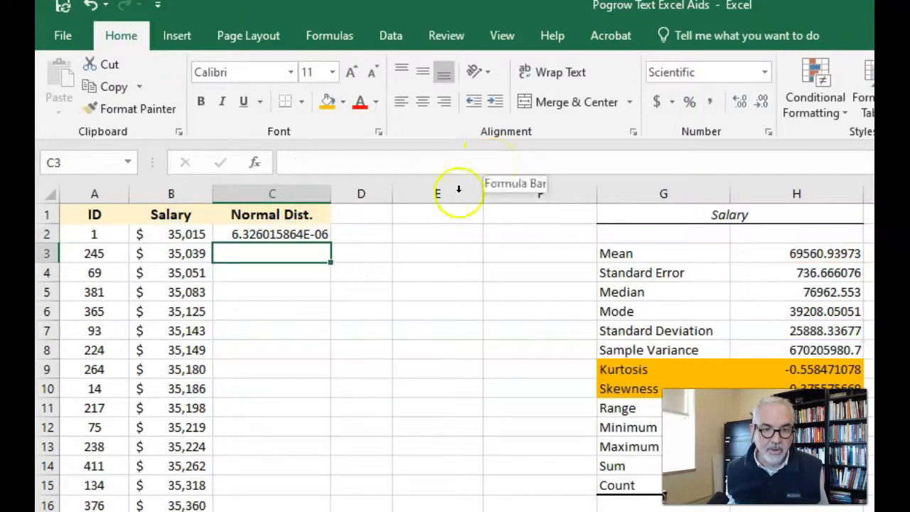
# Fill the C2 formula down the Normal Dist. column alongside all the salary rows.
pyautogui.click(313, 235)
pyautogui.doubleClick(329, 243)
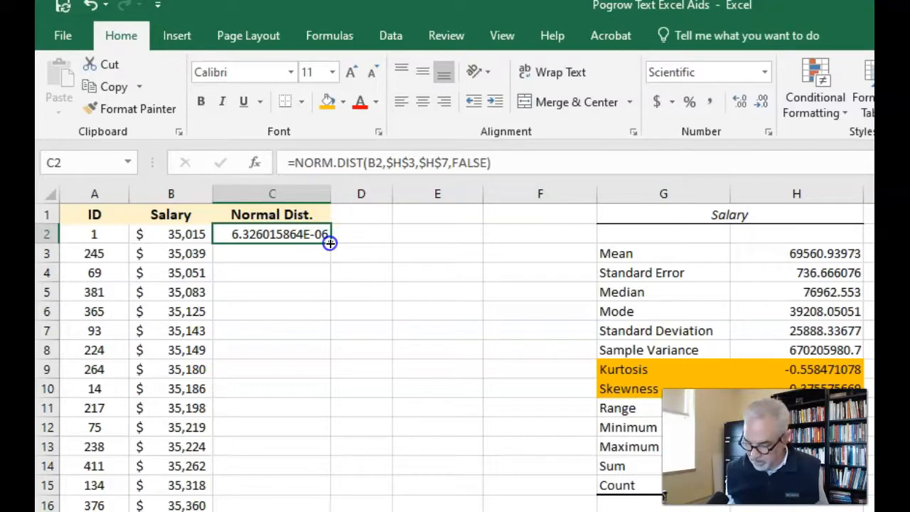
pyautogui.moveTo(329, 243); pyautogui.dragTo(335, 509)
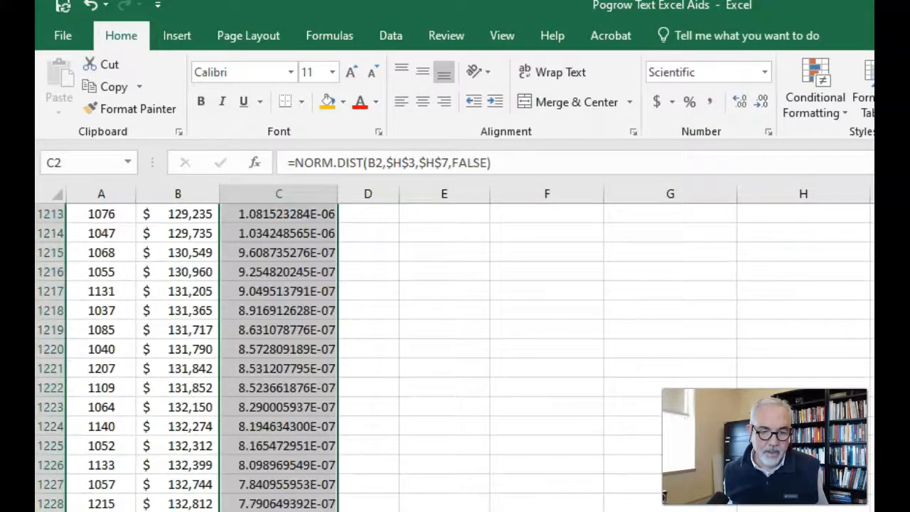
# Plot the salaries and normal distribution values in B2:C1236 as a Scatter with Smooth Lines chart and move it off the descriptive statistics table.
pyautogui.click(279, 510)
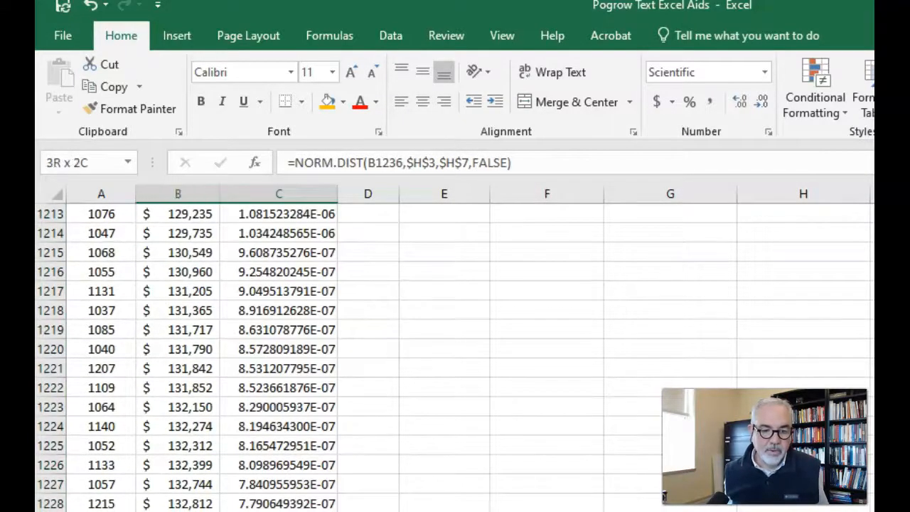
pyautogui.moveTo(180, 212); pyautogui.dragTo(150, 47)
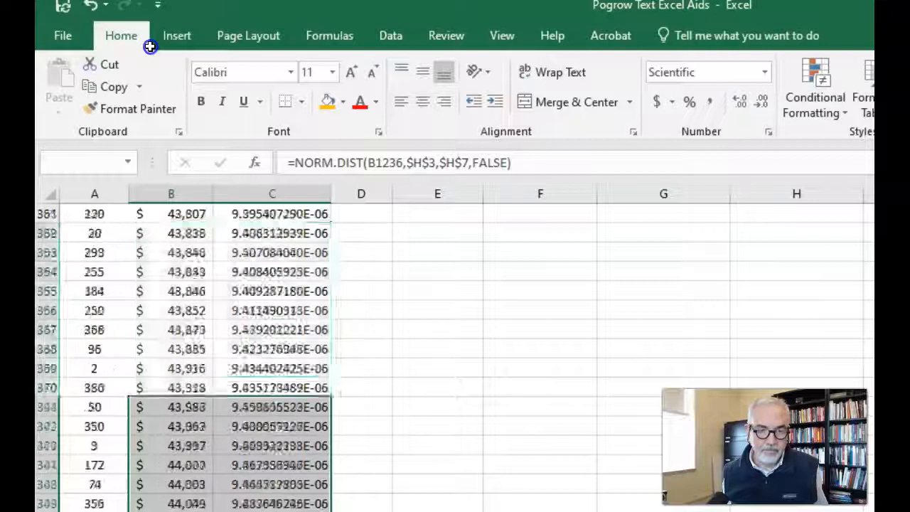
pyautogui.moveTo(150, 46); pyautogui.dragTo(168, 229)
pyautogui.click(177, 37)
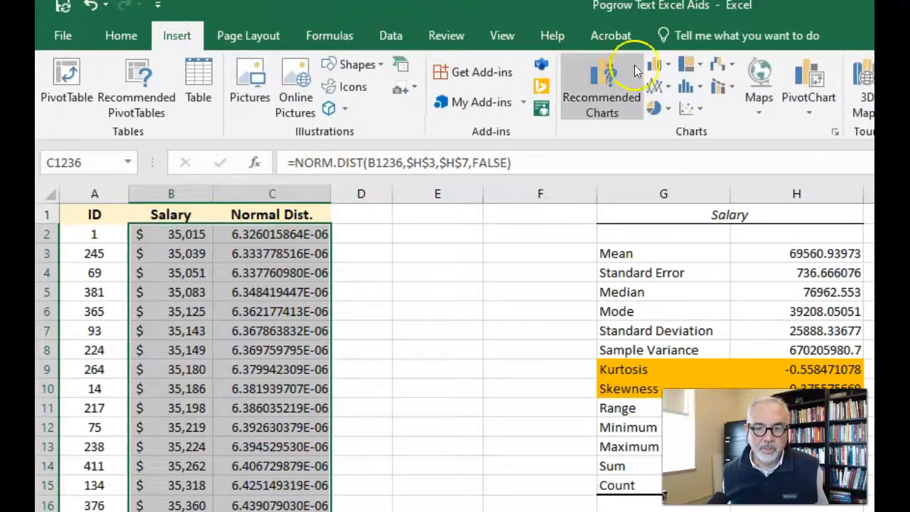
pyautogui.click(693, 110)
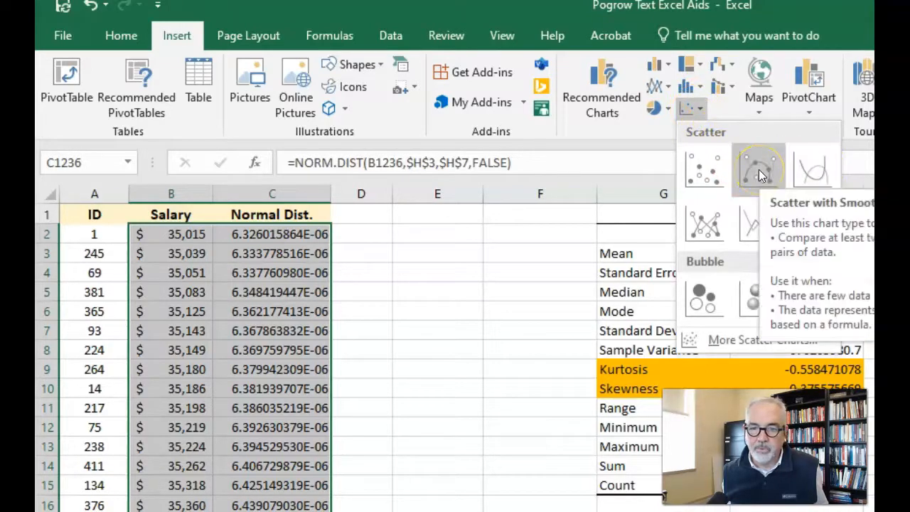
pyautogui.click(805, 171)
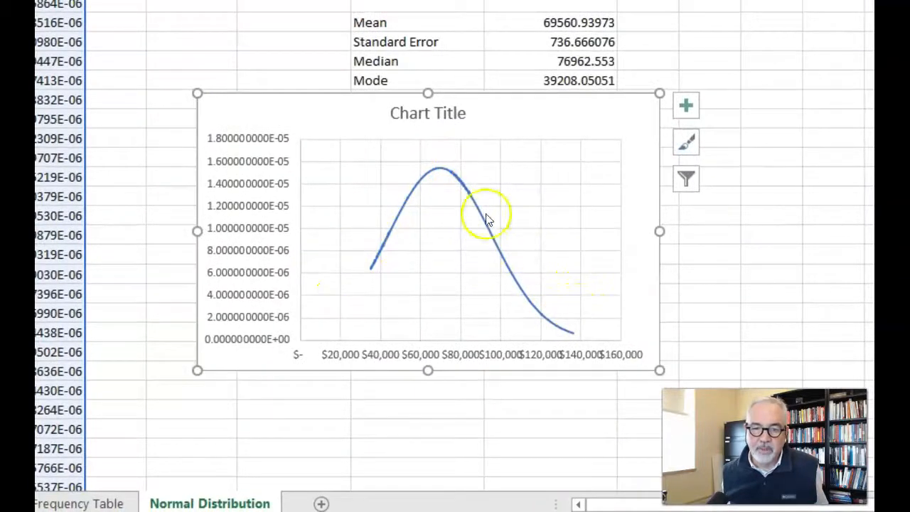
pyautogui.moveTo(363, 101); pyautogui.dragTo(29, 45)
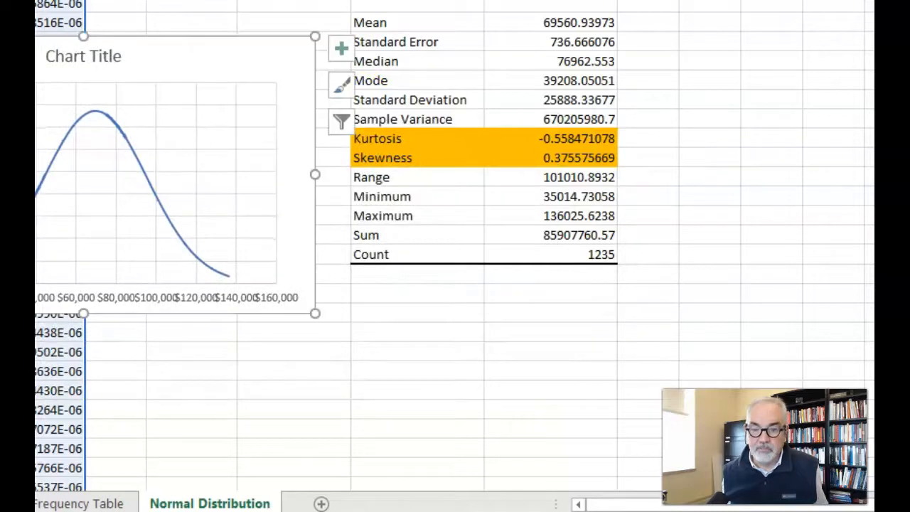